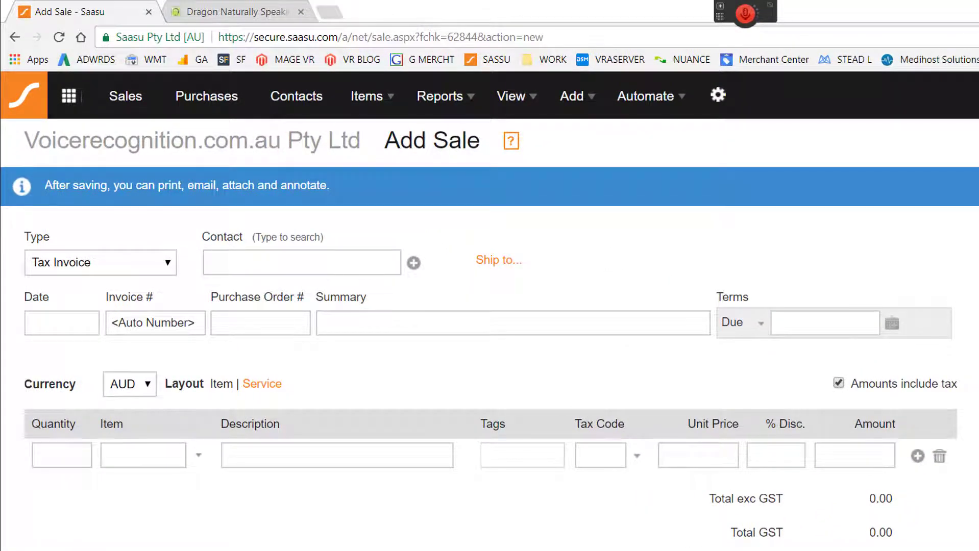
# Reload the blank Add Sale form and switch on the Dragon microphone for the voice command
pyautogui.press('F5')
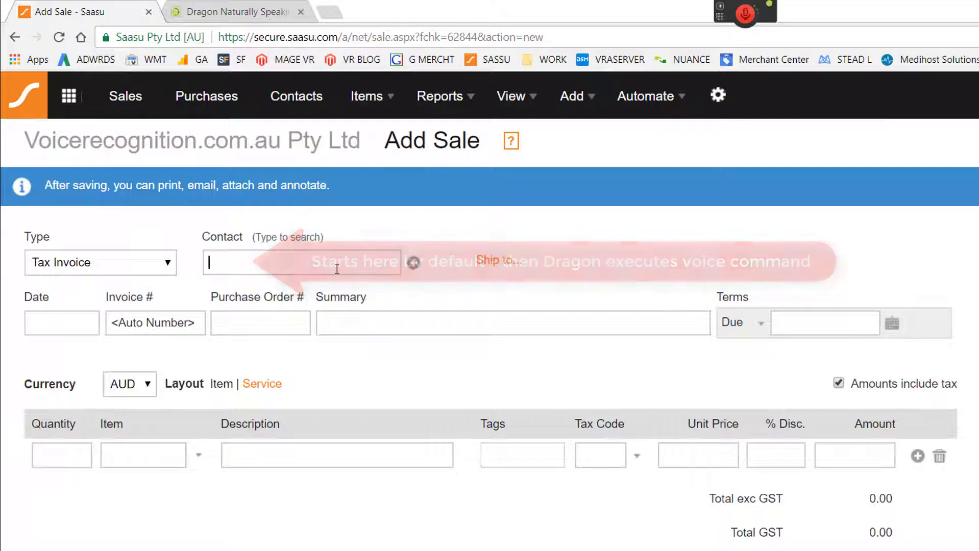
pyautogui.press('KP_Add')
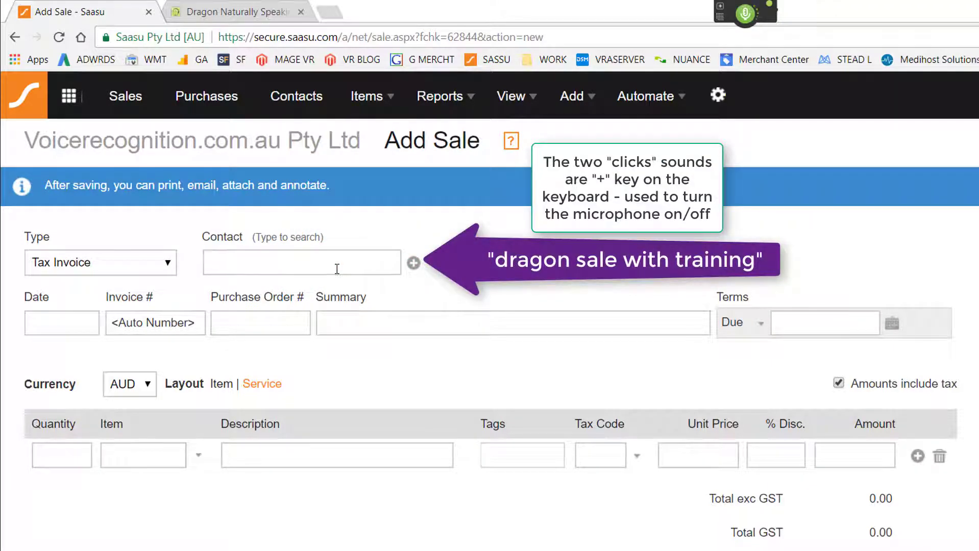
# Run the voice command to fill today's date and the 14-day quotation summary
pyautogui.press('KP_Add')
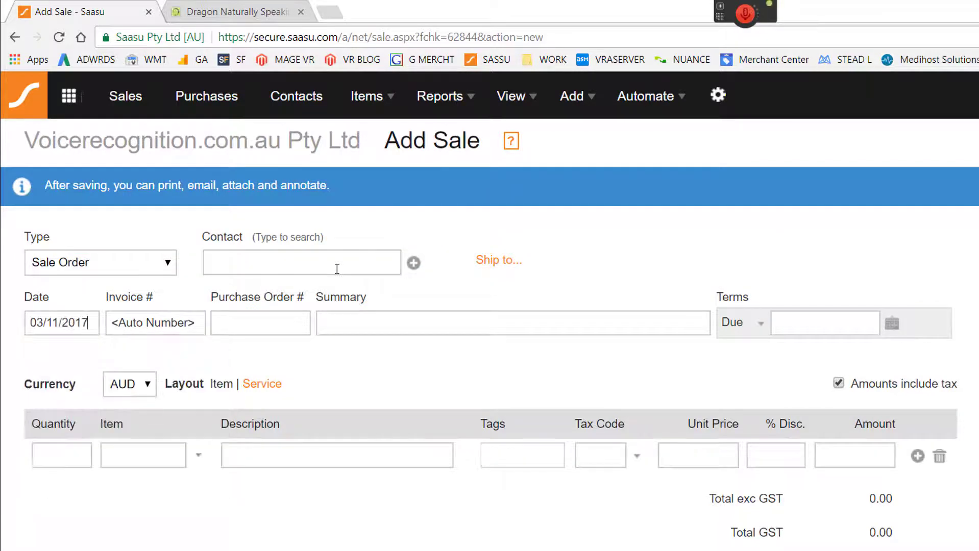
pyautogui.press('Tab')
pyautogui.press('Tab')
pyautogui.press('Tab')
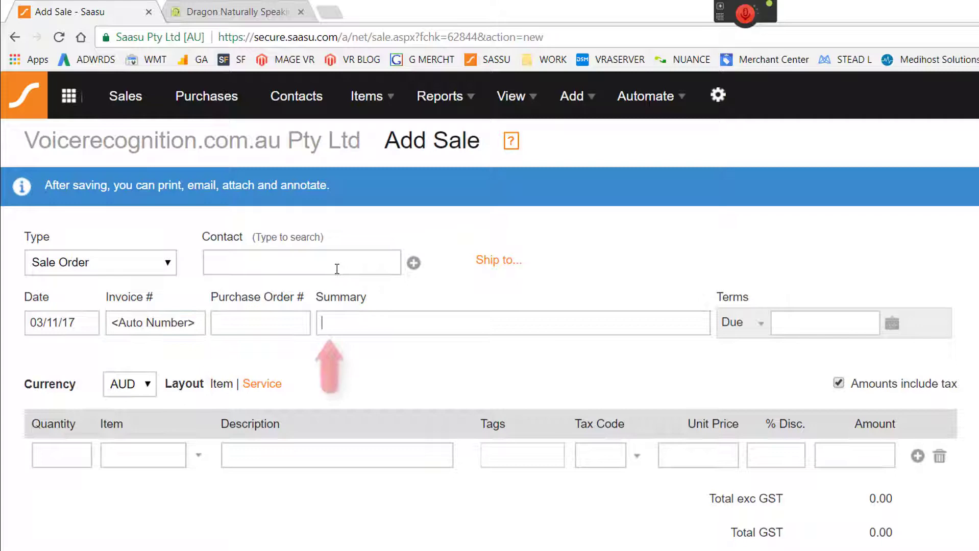
pyautogui.write('QUOTATION IS VALID FOR 14 DAYS')
pyautogui.press('Tab')
pyautogui.press('Tab')
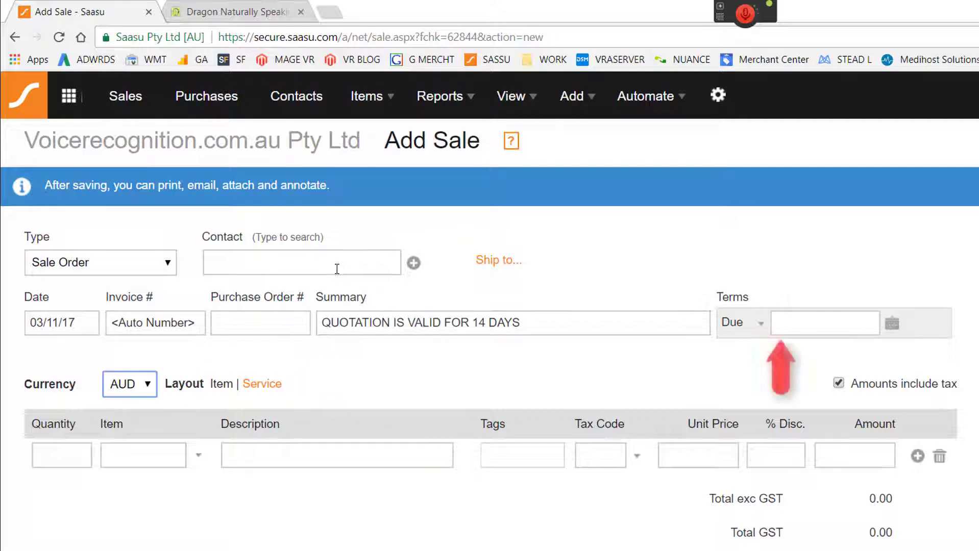
pyautogui.press('Tab')
pyautogui.press('Tab')
pyautogui.press('Tab')
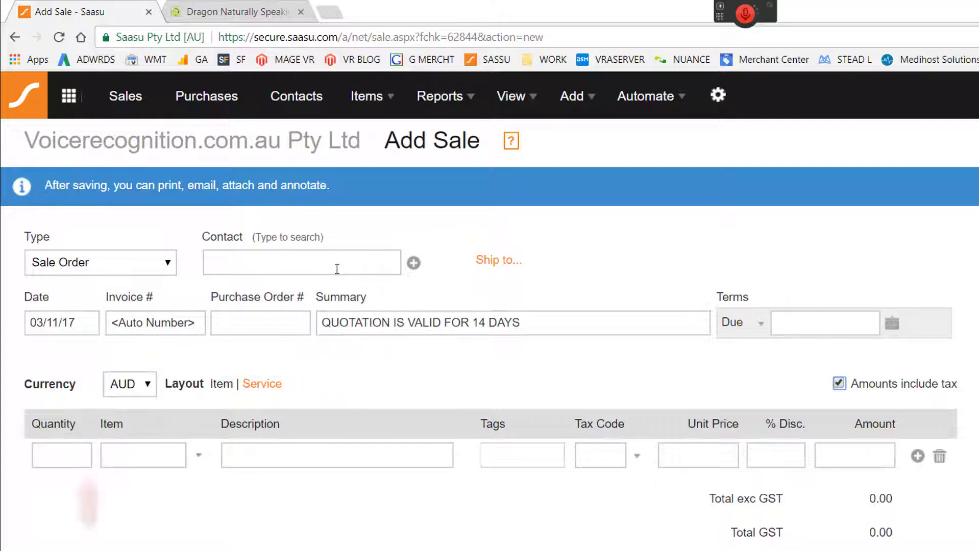
# Add a first line of 1 × EPRO15 at unit price 369, plus a new row
pyautogui.press('Tab')
pyautogui.write('1')
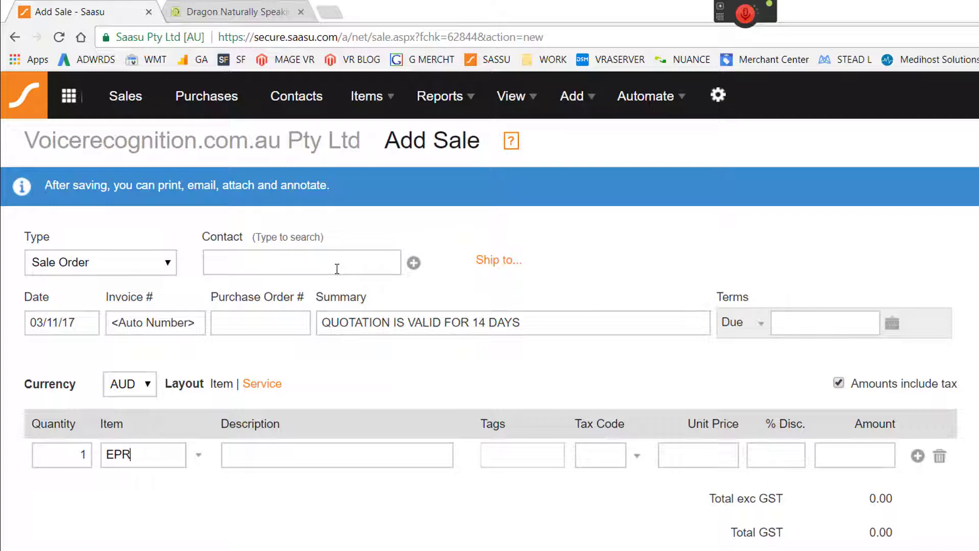
pyautogui.press('Tab')
pyautogui.press('Tab')
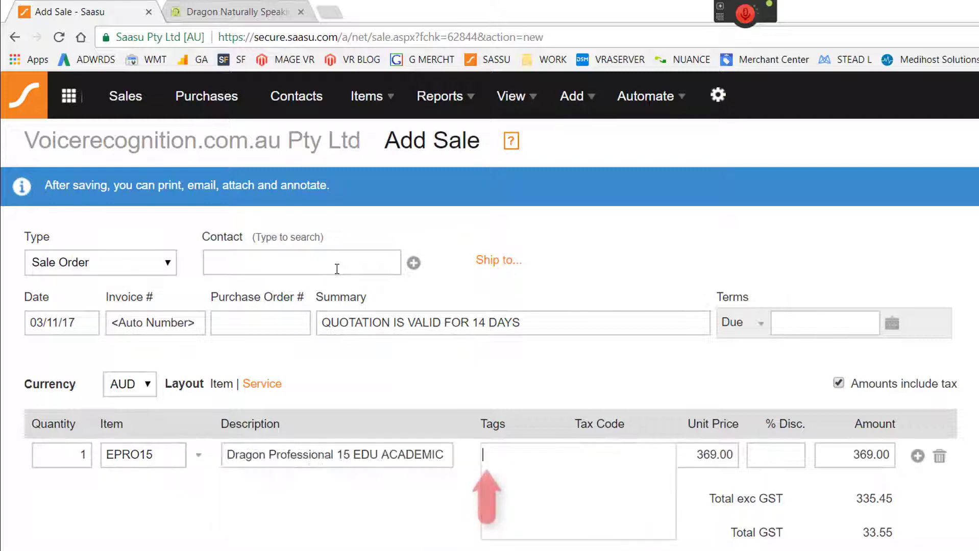
pyautogui.press('Tab')
pyautogui.press('Tab')
pyautogui.write('369')
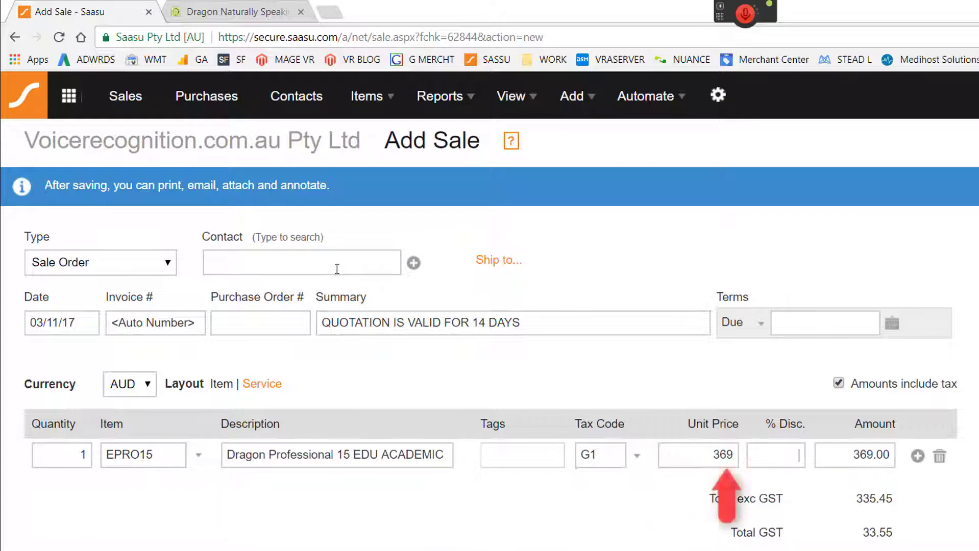
pyautogui.press('Tab')
pyautogui.press('Tab')
pyautogui.press('Return')
pyautogui.press('Tab')
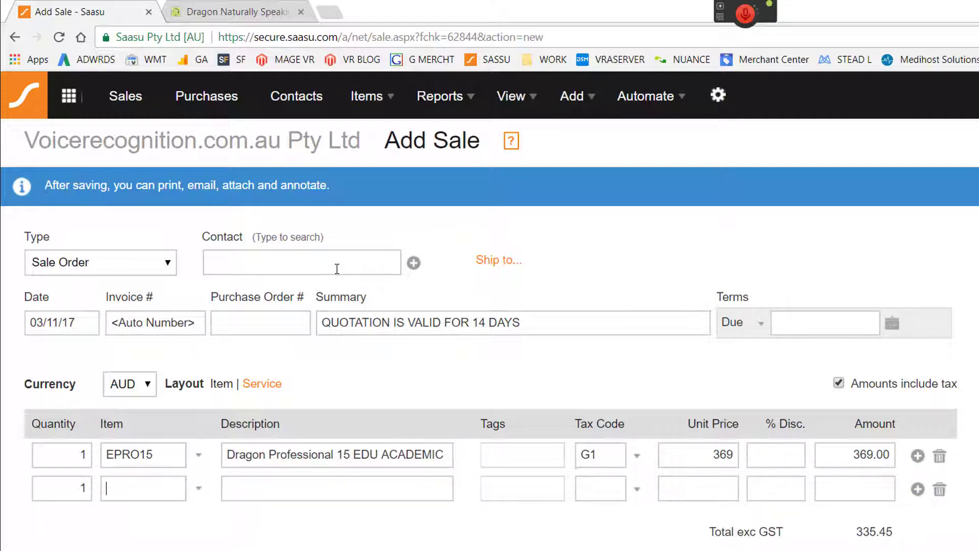
pyautogui.write('PMIC')
# Add a PMIC microphone line at zero price and start a third row
pyautogui.press('Tab')
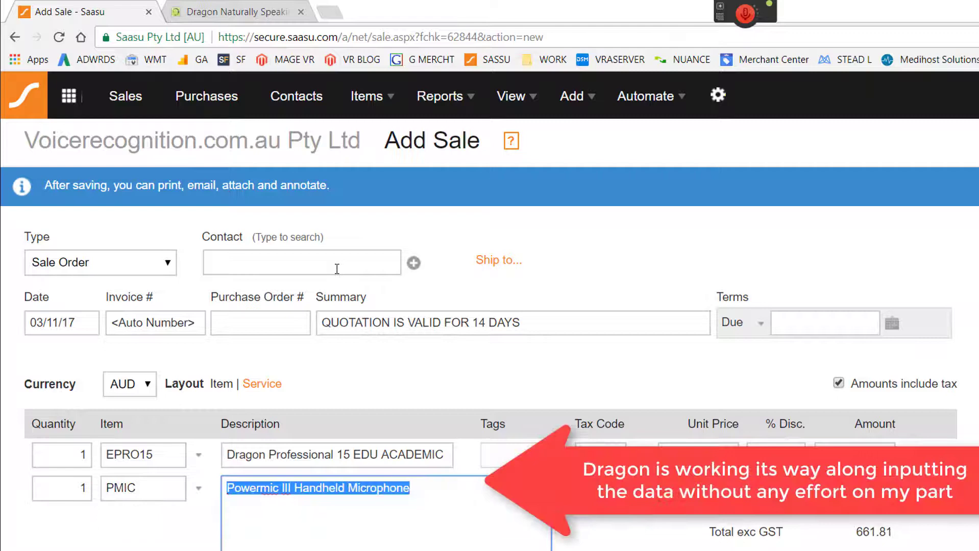
pyautogui.press('Tab')
pyautogui.press('Tab')
pyautogui.press('Tab')
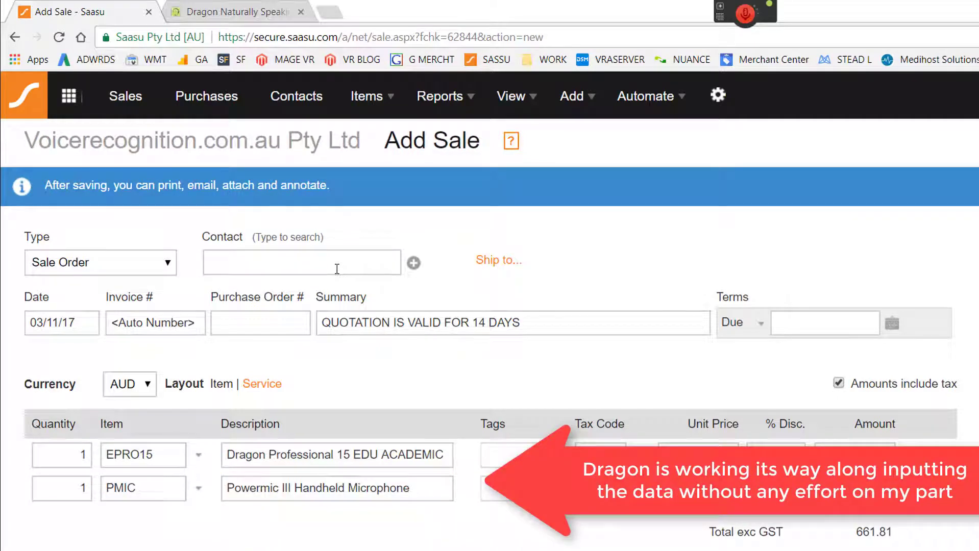
pyautogui.press('Tab')
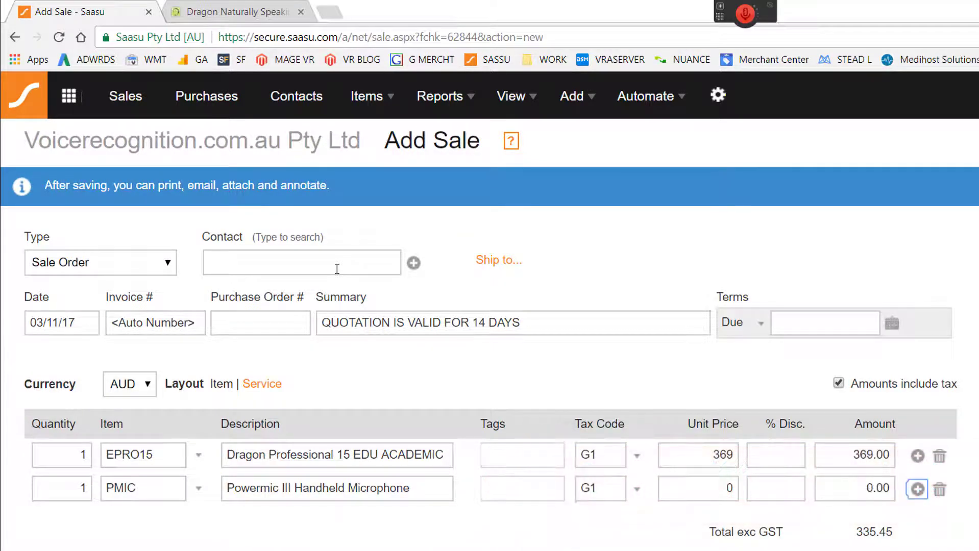
pyautogui.press('Return')
pyautogui.press('Tab')
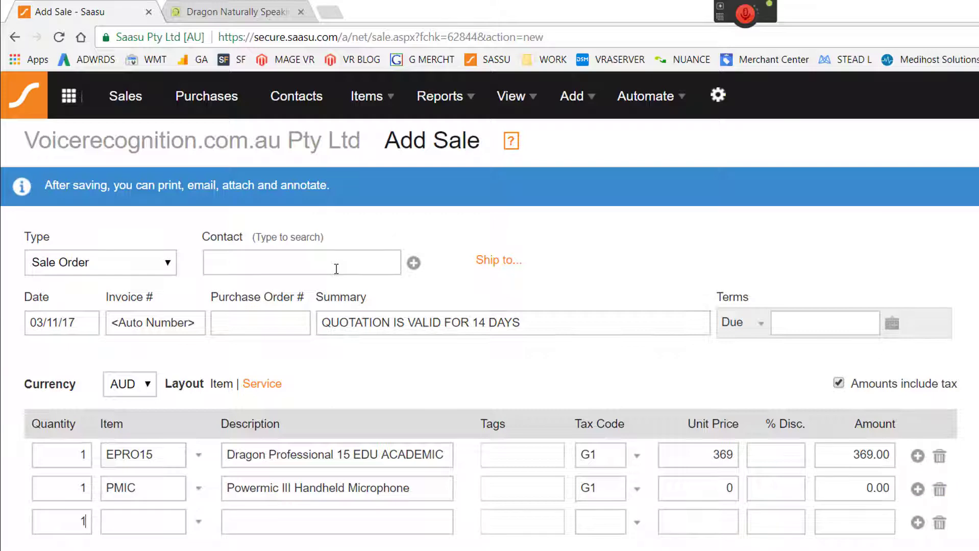
pyautogui.write('TECHSUPP')
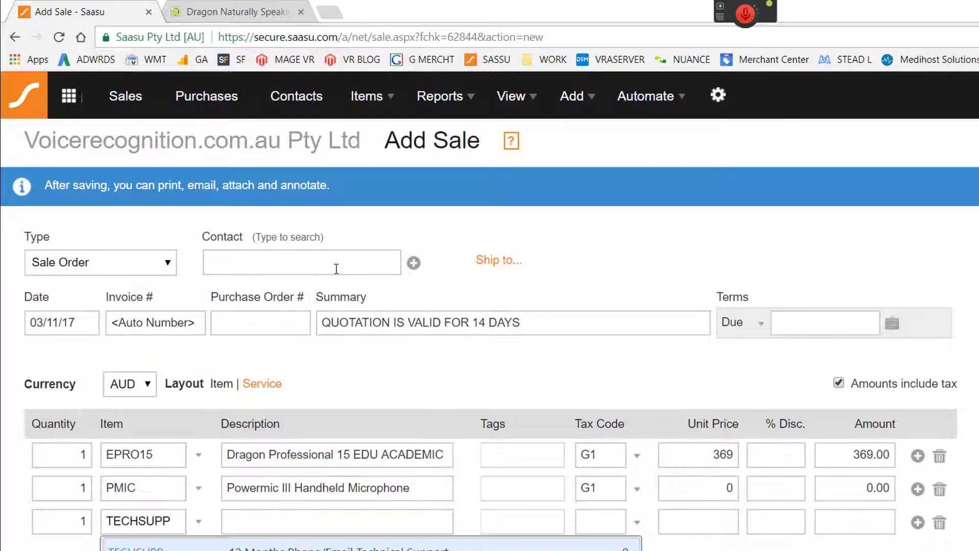
# Add a TECHSUPP technical support line at zero unit price
pyautogui.press('Tab')
pyautogui.press('Tab')
pyautogui.press('Tab')
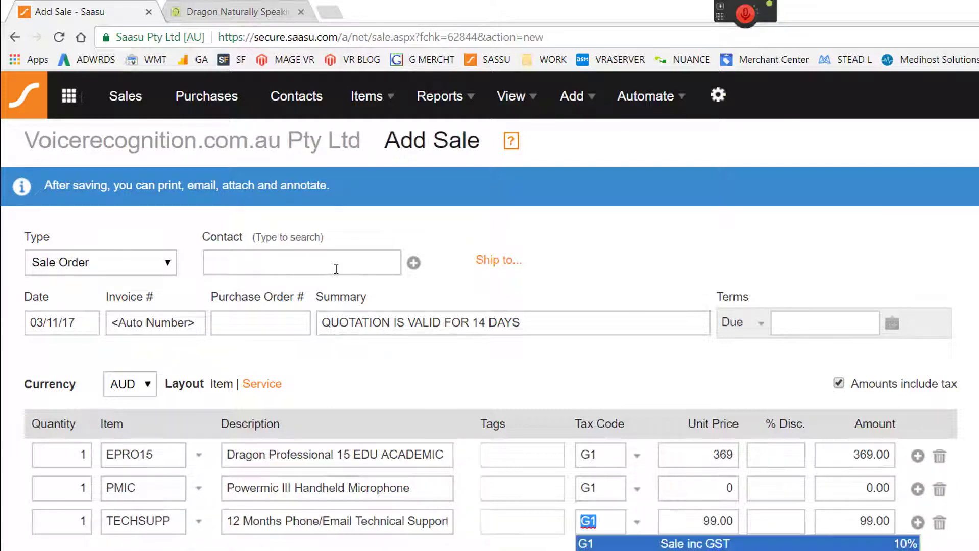
pyautogui.press('Tab')
pyautogui.write('0')
pyautogui.press('Tab')
pyautogui.press('Tab')
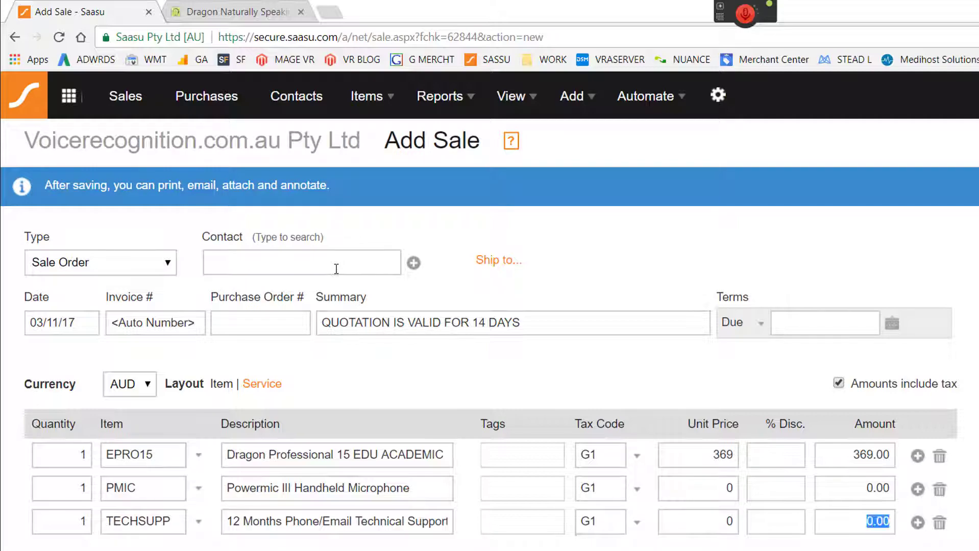
pyautogui.press('Tab')
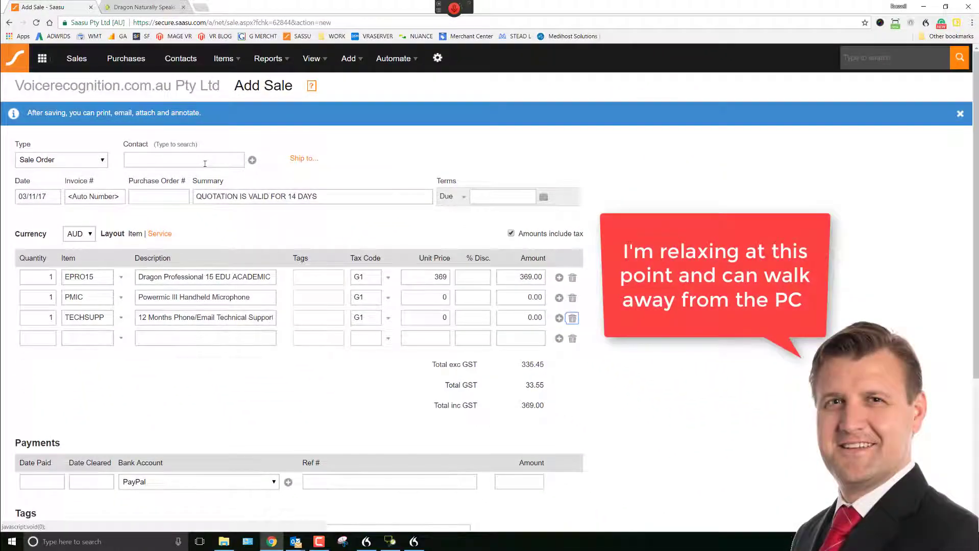
pyautogui.write('1')
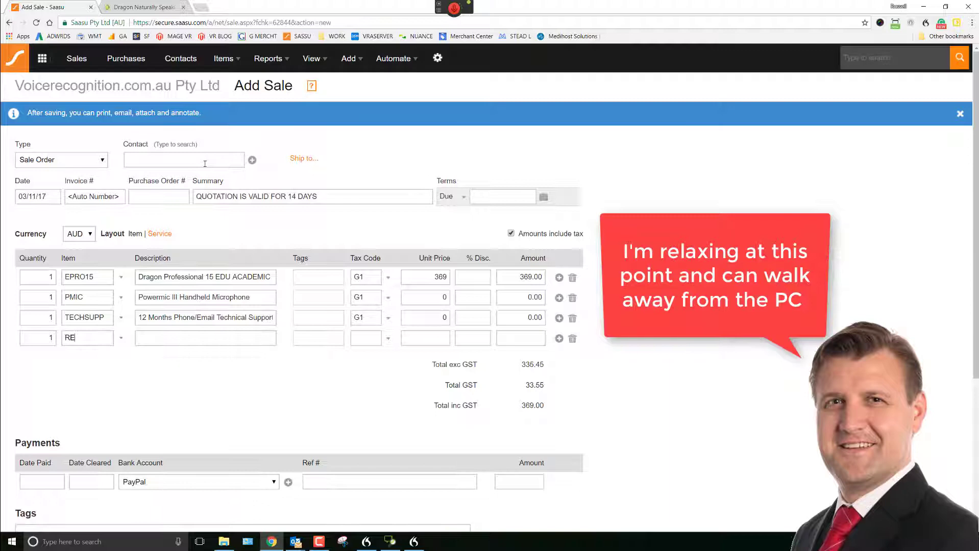
pyautogui.write('MTRAIN')
# Add a REMTRAIN training line at zero, then fill the 369.00 payment dated 03/11/17
pyautogui.press('Tab')
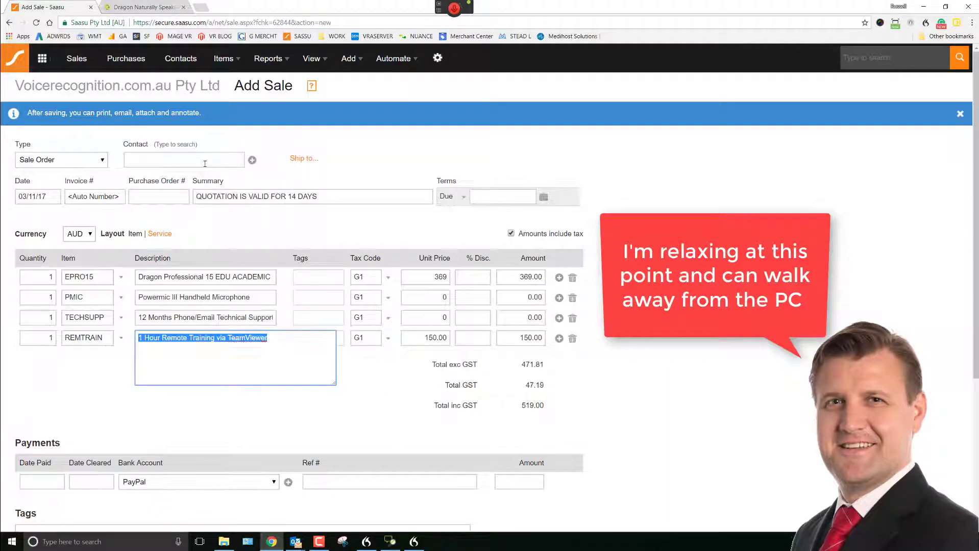
pyautogui.press('Tab')
pyautogui.press('Tab')
pyautogui.press('Tab')
pyautogui.write('0')
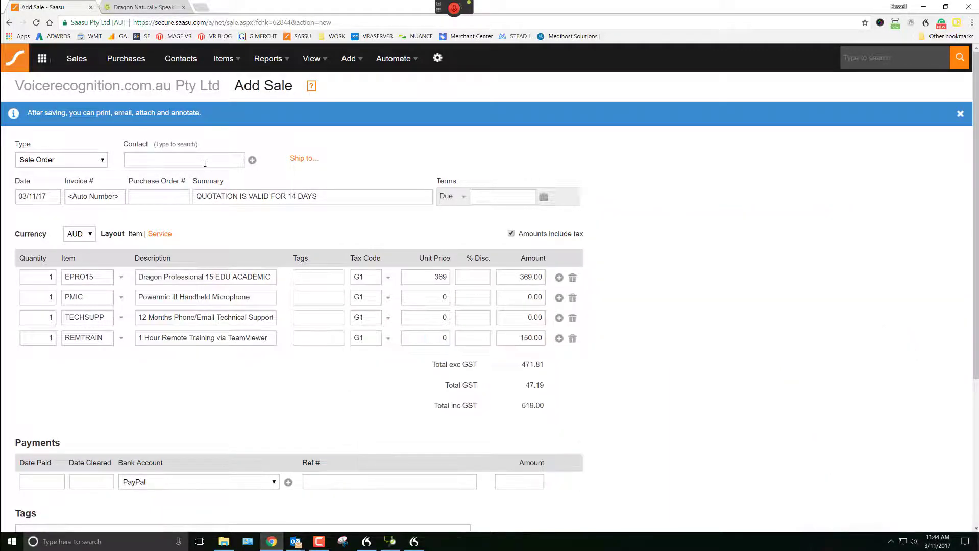
pyautogui.press('Tab')
pyautogui.press('Tab')
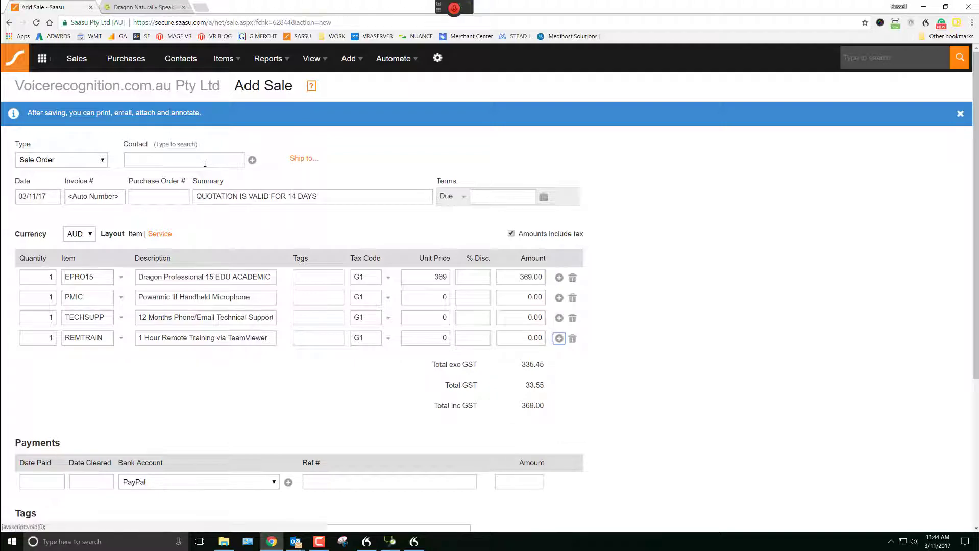
pyautogui.press('Tab')
pyautogui.press('Tab')
pyautogui.press('Tab')
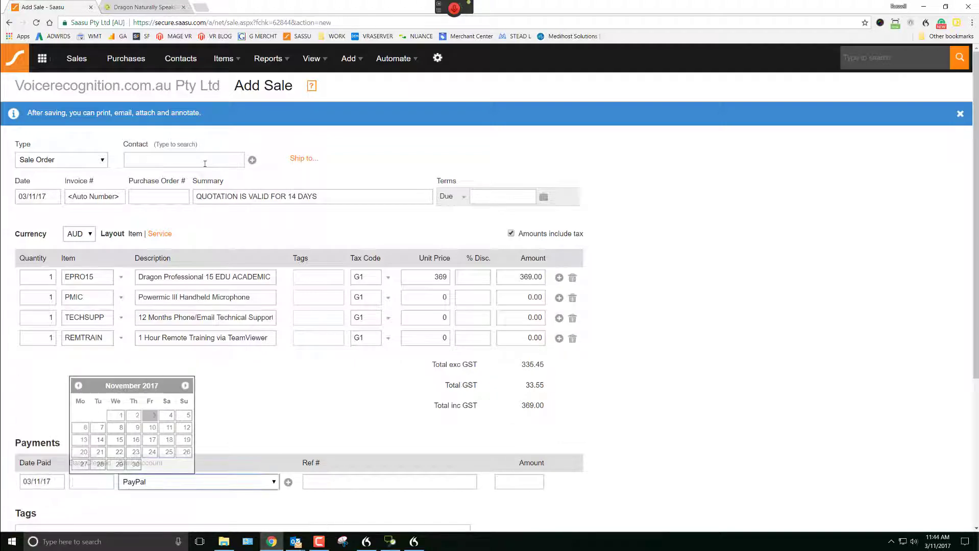
pyautogui.press('Tab')
pyautogui.press('Tab')
pyautogui.press('Tab')
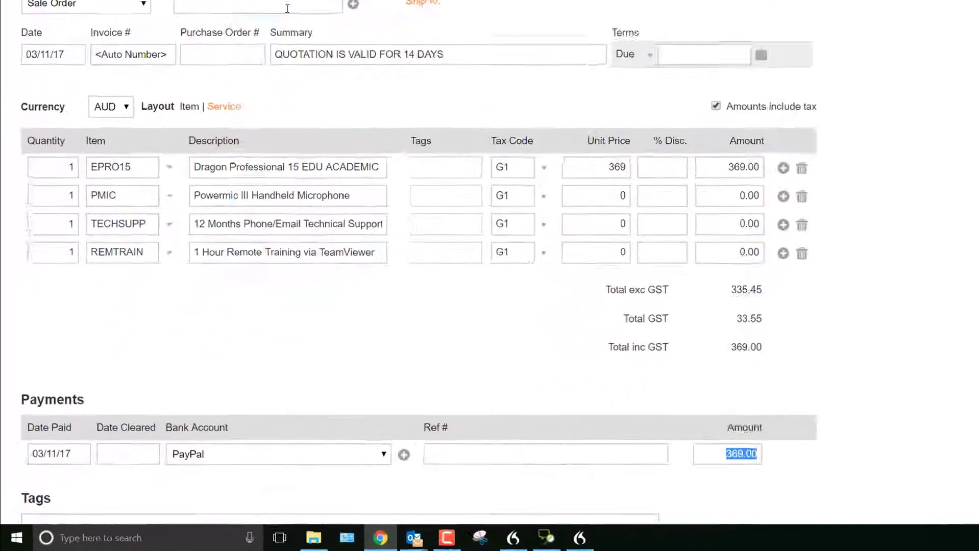
pyautogui.write('0')
# Set the payment amount to 0 and write licensing, support, training and payment terms as PDF notes
pyautogui.press('Tab')
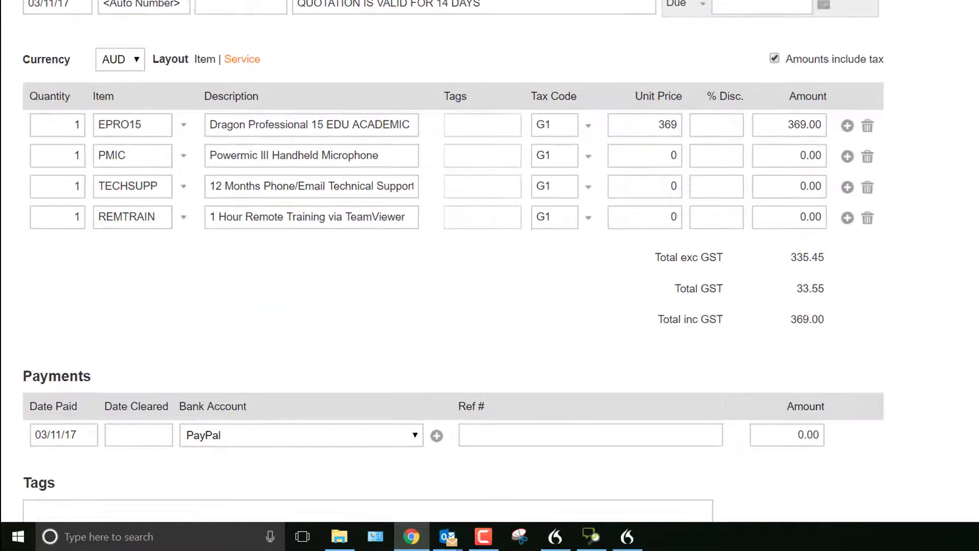
pyautogui.press('Tab')
pyautogui.press('Tab')
pyautogui.press('Tab')
pyautogui.write('Please r')
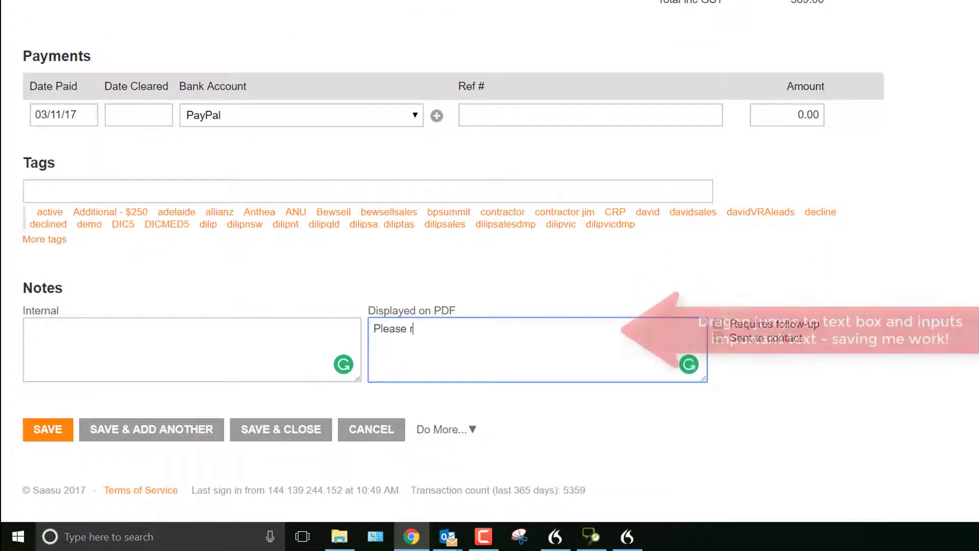
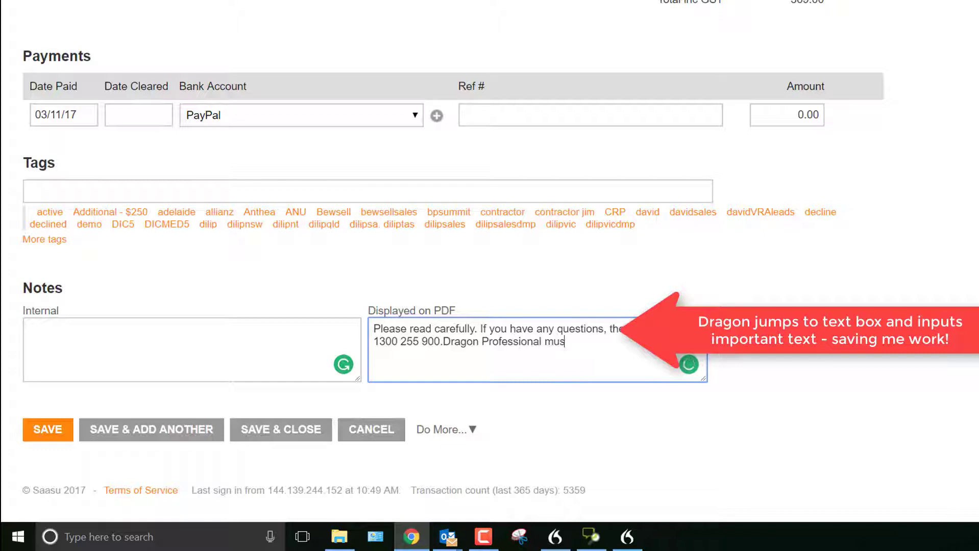
pyautogui.write('t be installed on a thick client Window 7/8/10 computer. You can load Dragon on up to 4 compute')
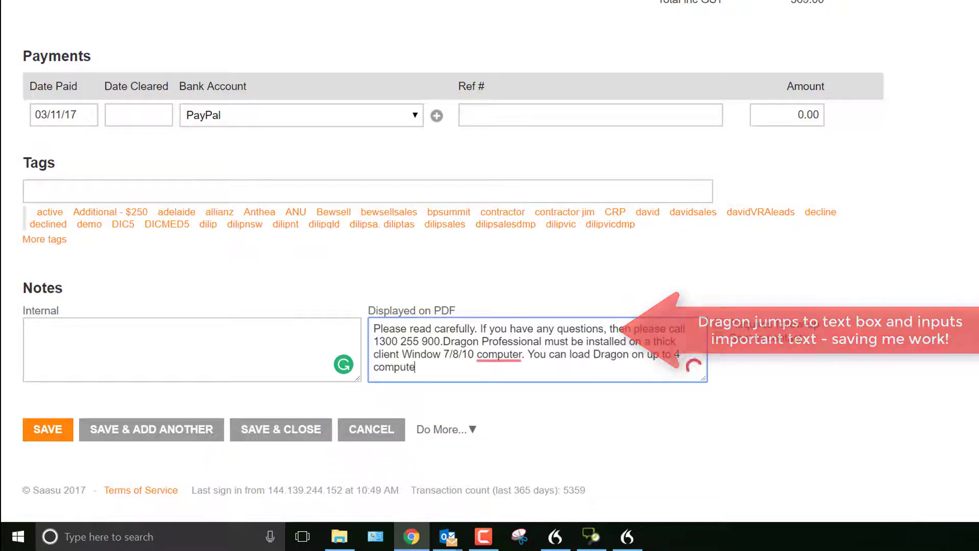
pyautogui.write('rs for the one user.')
pyautogui.press('Return')
pyautogui.write('Software Licensing: Dragon licensing is per u')
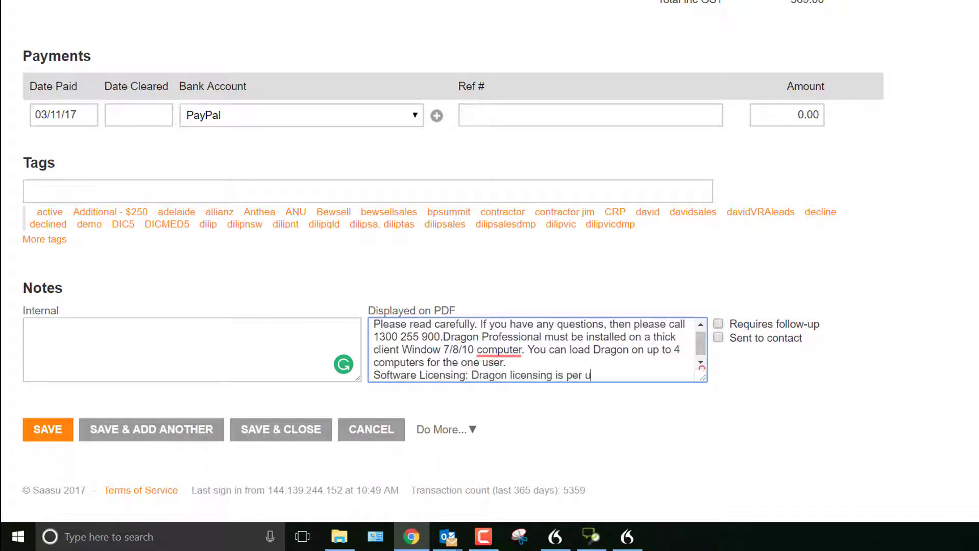
pyautogui.write('ser, so a license is required for each person .This is a one-off purchase and there are no ongo')
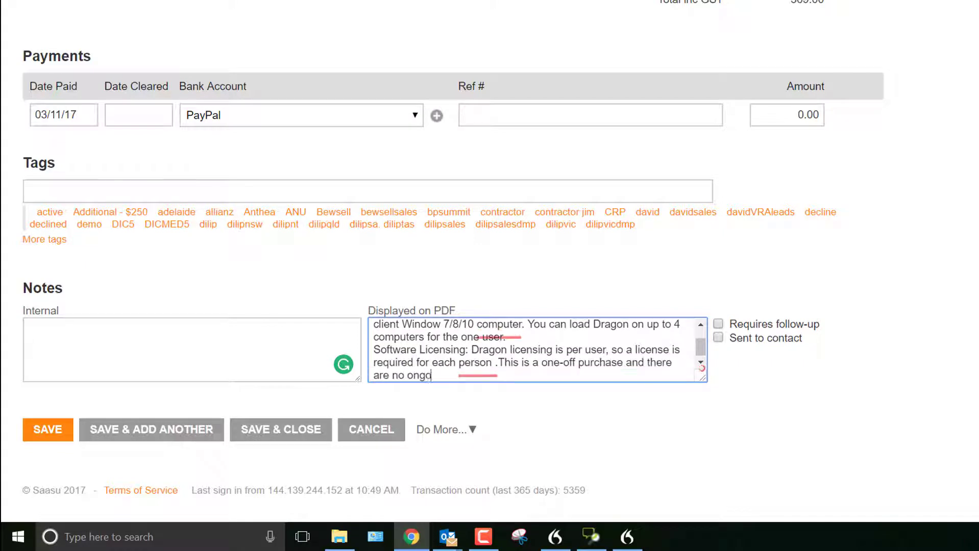
pyautogui.write('ing costs.')
pyautogui.press('Return')
pyautogui.write("Technical Support:Each user will receive 12 months' remote telephone/TeamViewer technical support Mon-Fri during business hours.")
pyautogui.press('Return')
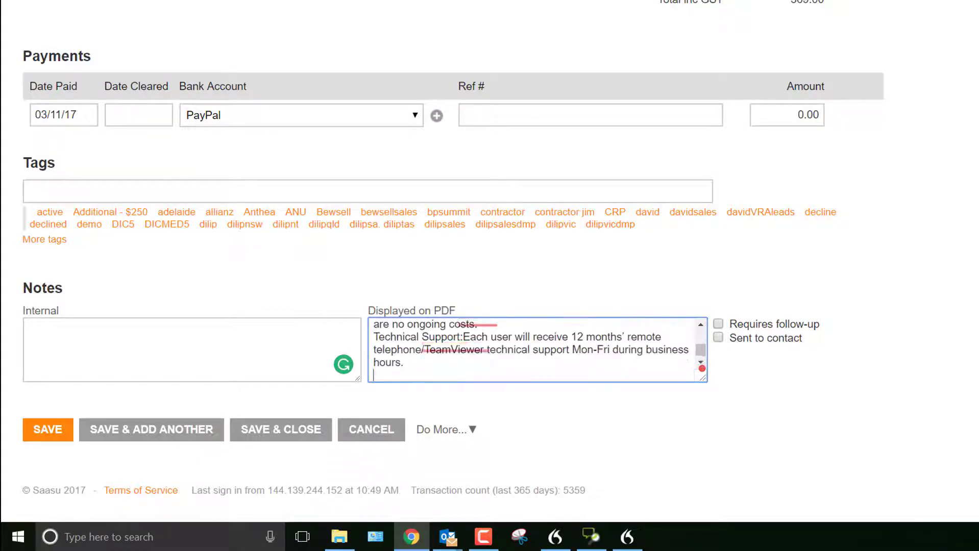
pyautogui.write('Training: One-on-One user training is included in the complete package.')
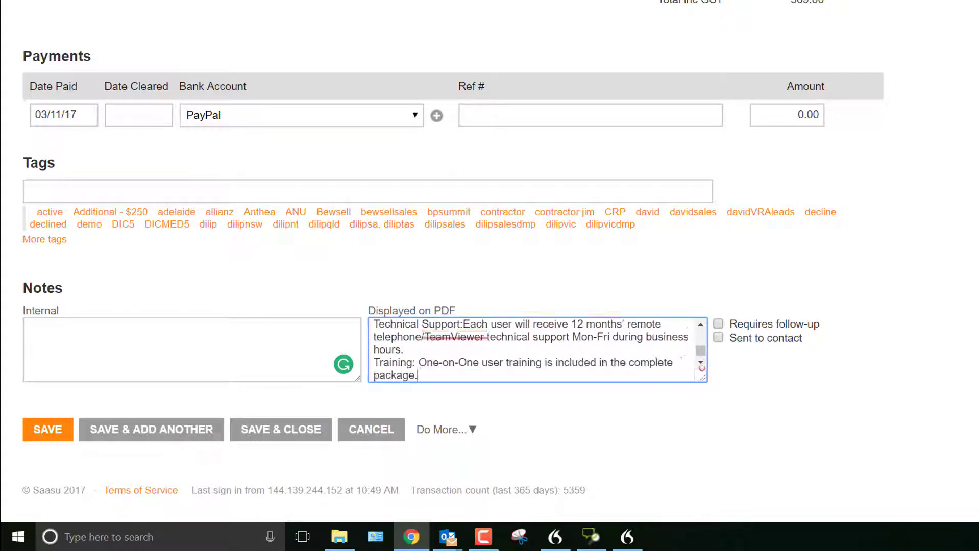
pyautogui.press('Return')
pyautogui.write('We accept VISA/MASTER/AMEX cards and direct deposit')
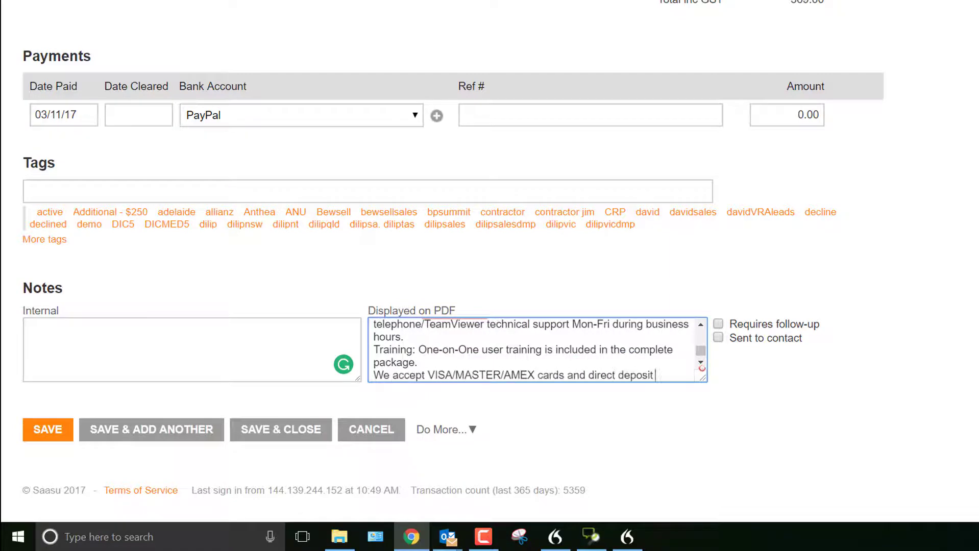
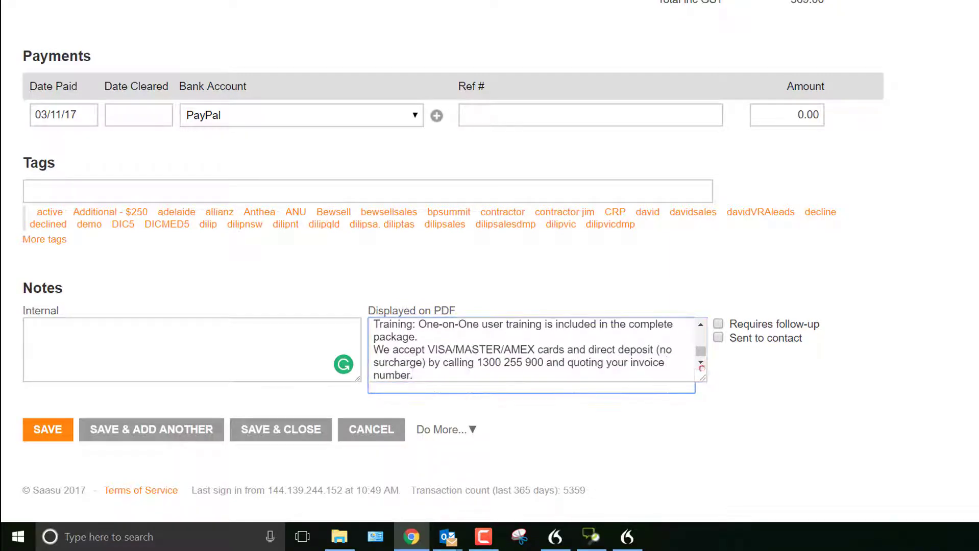
pyautogui.hotkey('shift', 'Tab')
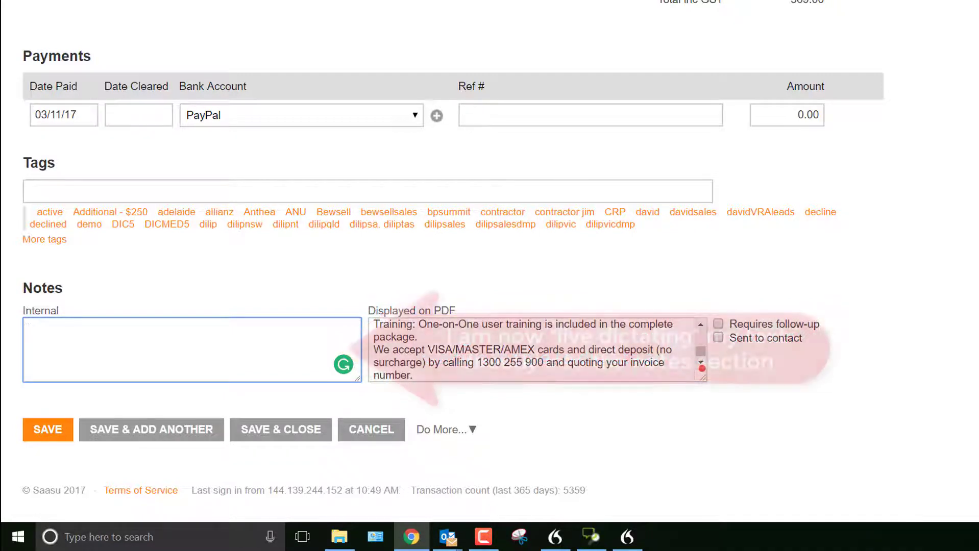
pyautogui.write('Now I can dictate directly into the internal note section')
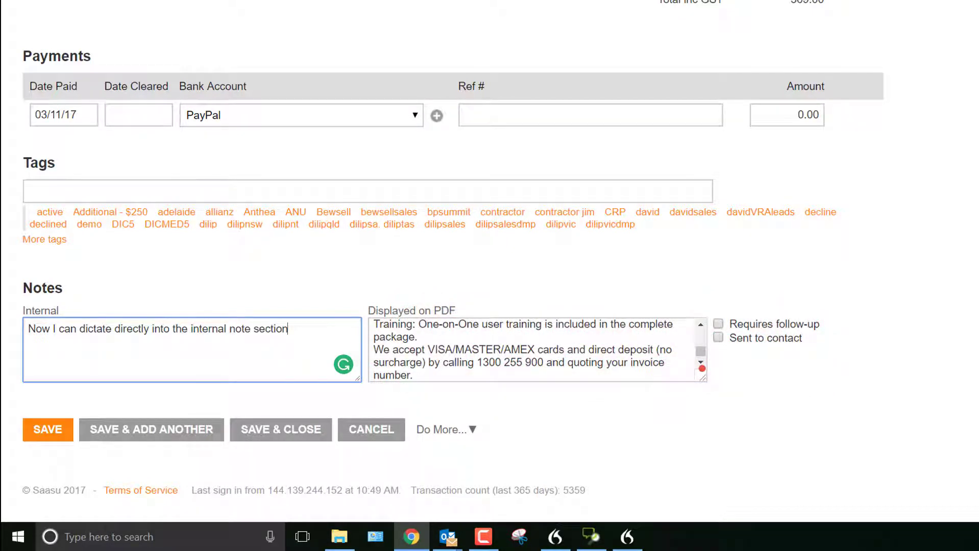
pyautogui.write('. This will allow me to quickly relate information to other staff members about this account.')
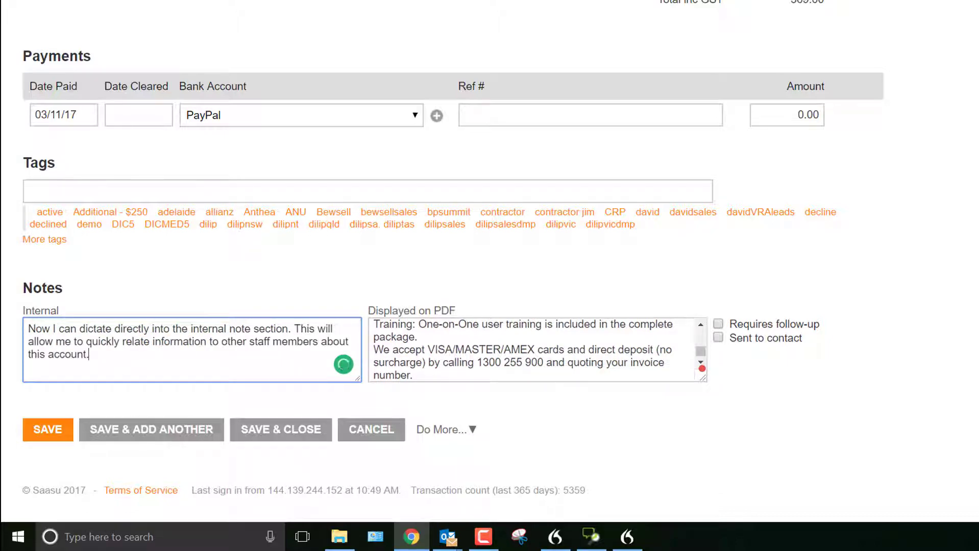
pyautogui.scroll(5, 389, 46)
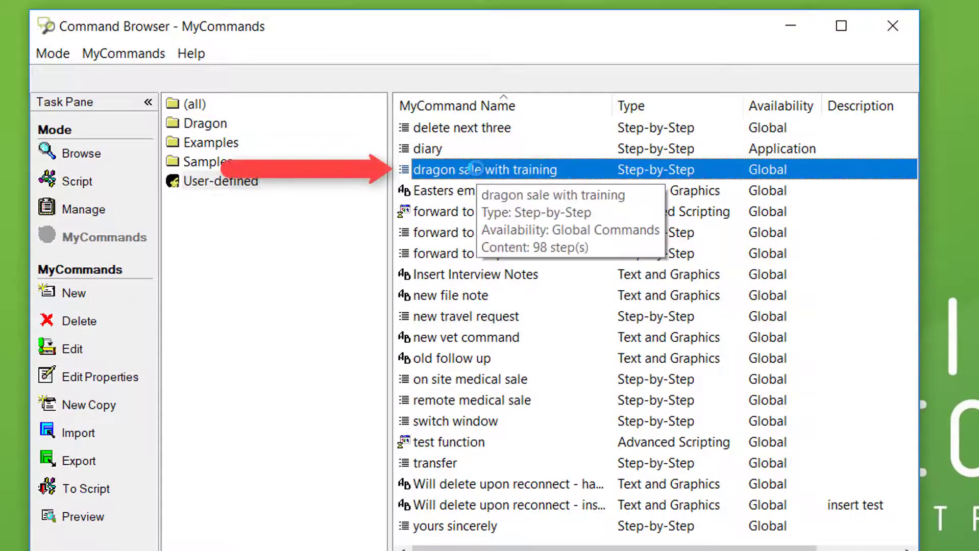
pyautogui.scroll(-1, 468, 381)
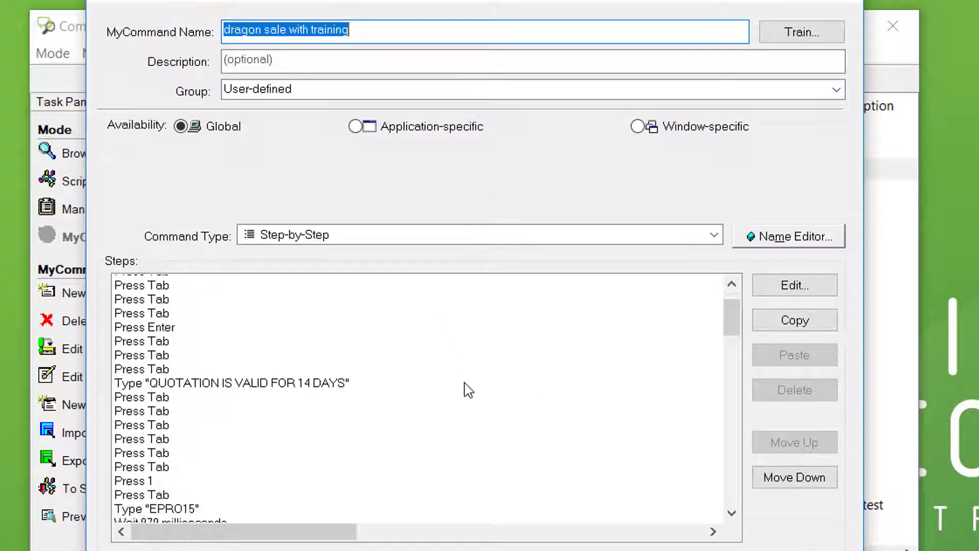
pyautogui.scroll(-1, 464, 388)
pyautogui.scroll(-2, 467, 388)
pyautogui.scroll(-2, 468, 389)
pyautogui.scroll(-1, 468, 389)
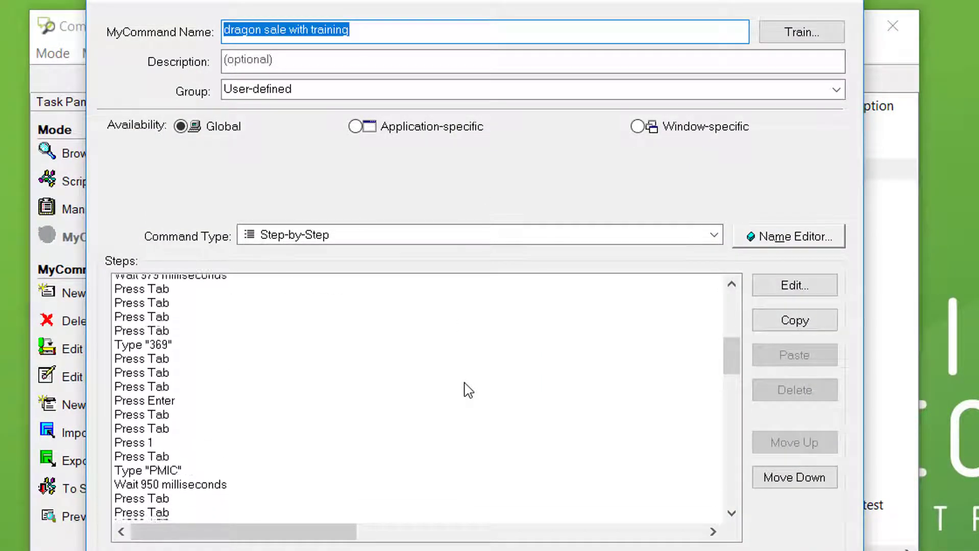
pyautogui.scroll(-2, 468, 389)
pyautogui.scroll(-2, 468, 389)
pyautogui.scroll(-2, 468, 389)
pyautogui.scroll(-1, 468, 389)
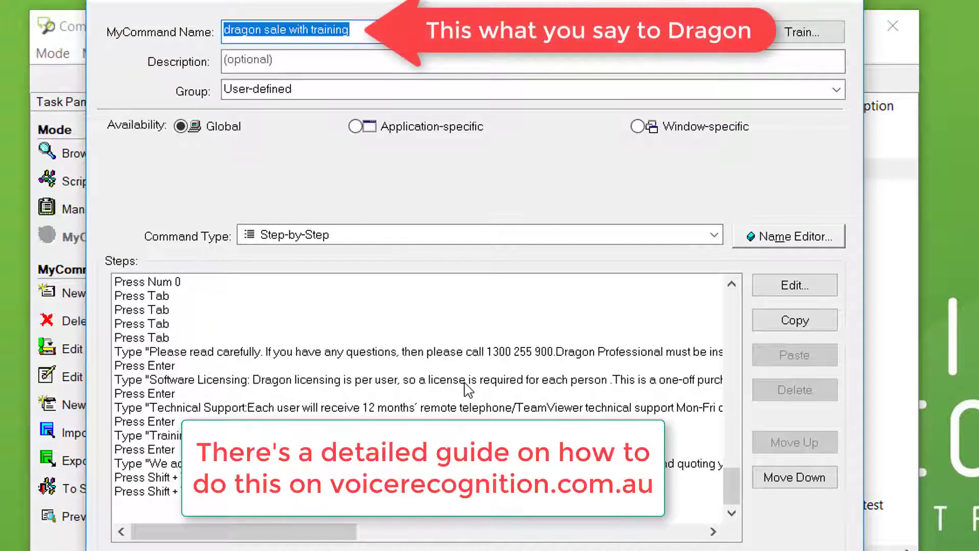
pyautogui.scroll(3, 467, 389)
pyautogui.scroll(3, 468, 388)
pyautogui.scroll(2, 468, 389)
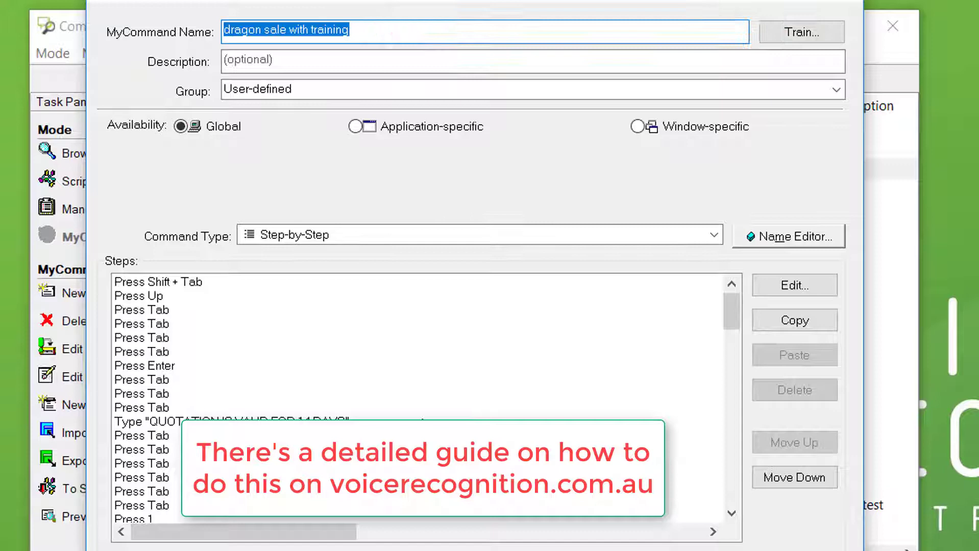
# Inspect the command's steps (14-day quotation text, EPRO15 item, 369 price) and its spoken name
pyautogui.click(417, 420)
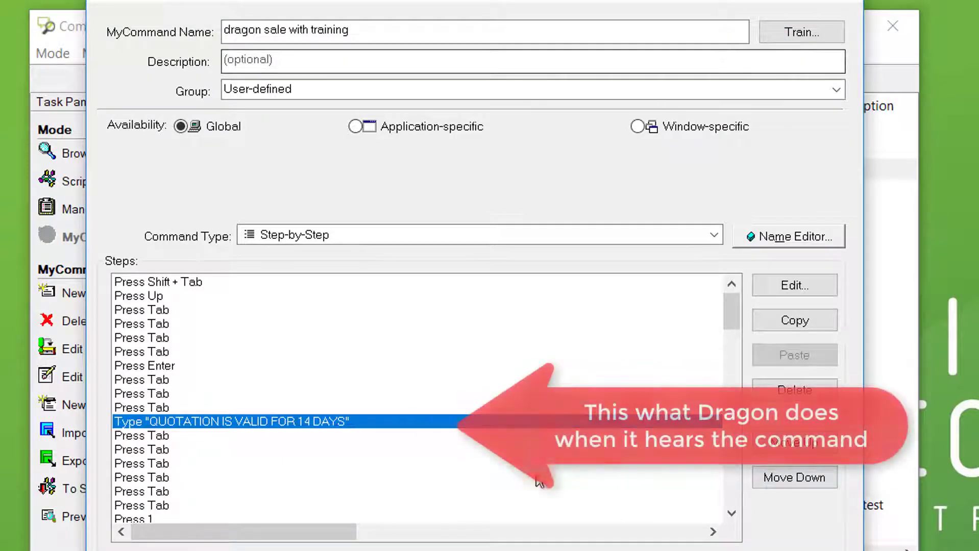
pyautogui.scroll(-1, 520, 481)
pyautogui.scroll(-2, 520, 482)
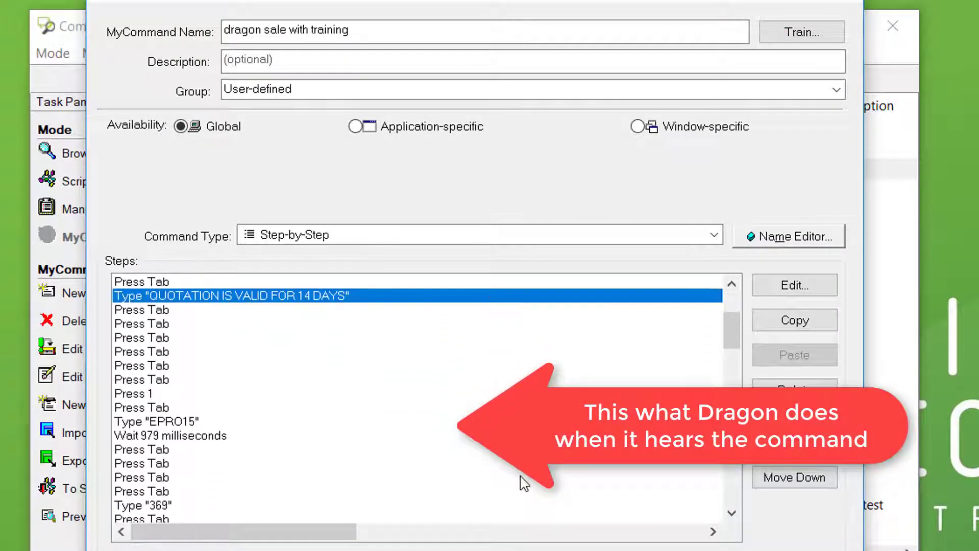
pyautogui.scroll(-1, 313, 448)
pyautogui.click(262, 342)
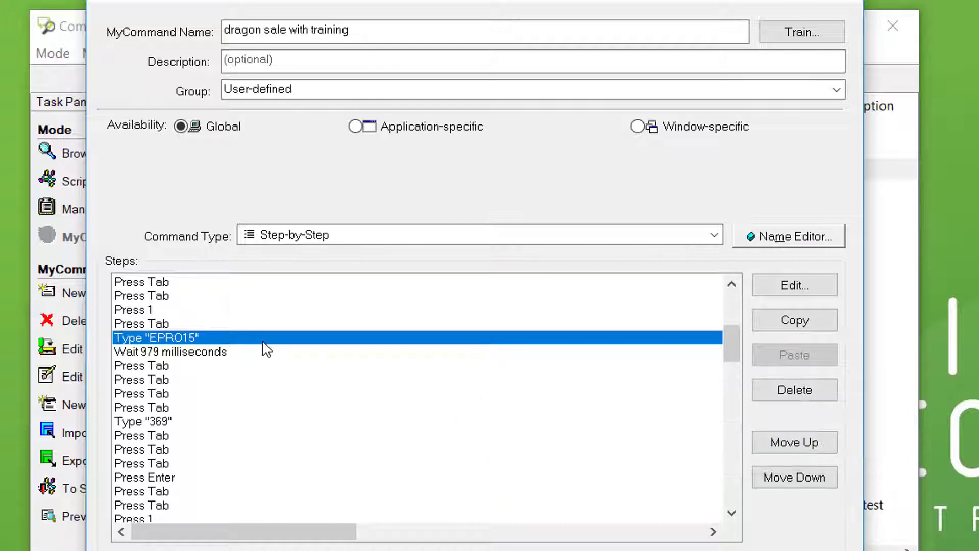
pyautogui.scroll(-2, 263, 352)
pyautogui.click(269, 338)
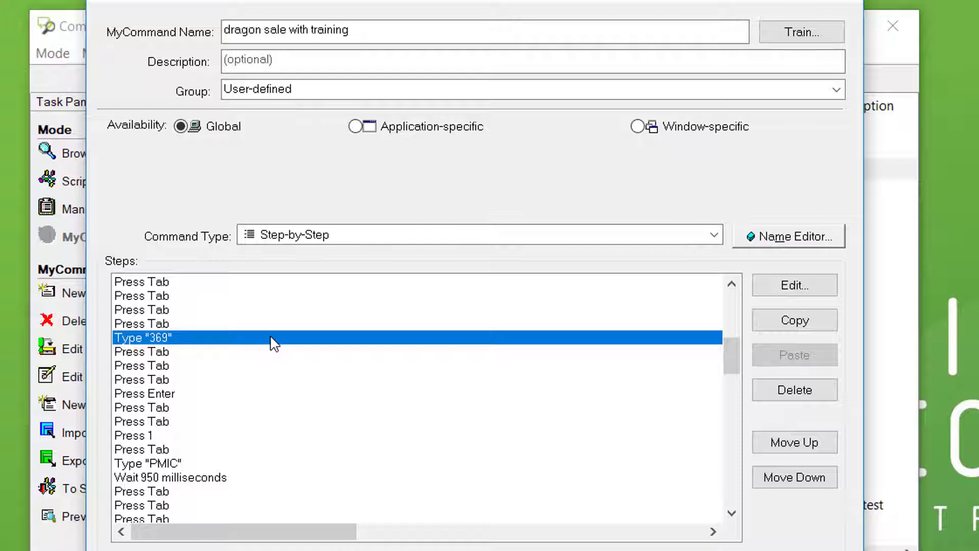
pyautogui.click(396, 33)
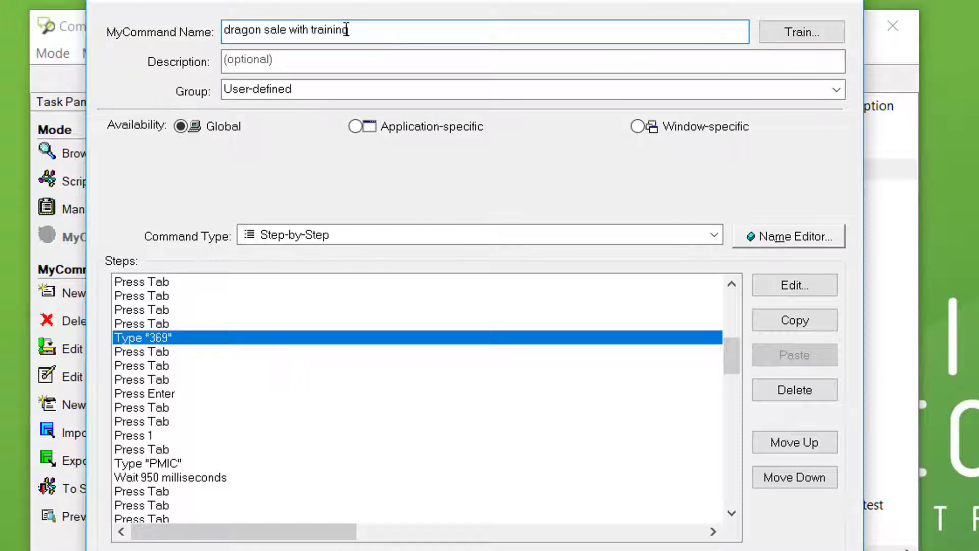
pyautogui.scroll(1, 306, 498)
pyautogui.scroll(3, 257, 351)
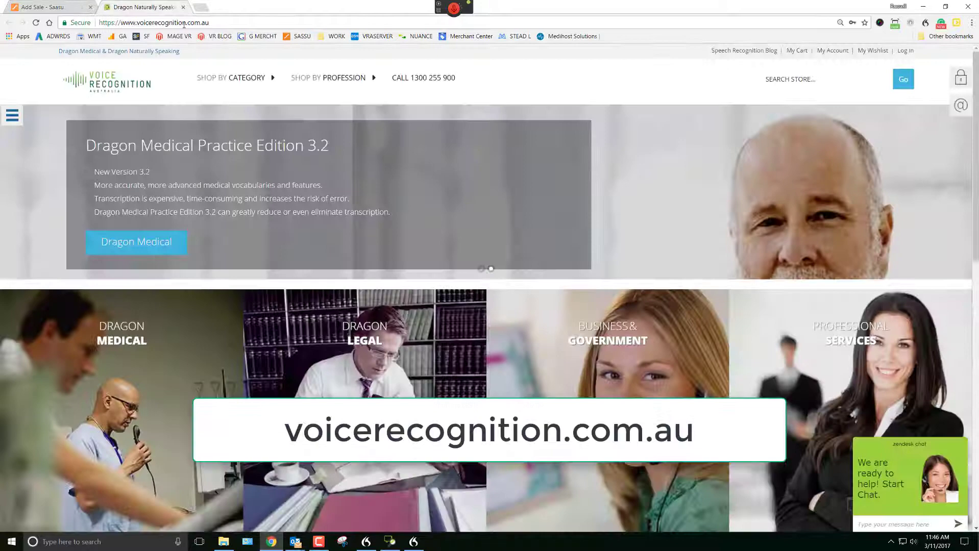
# Switch to the voicerecognition.com.au home page tab in Chrome
pyautogui.click(184, 23)
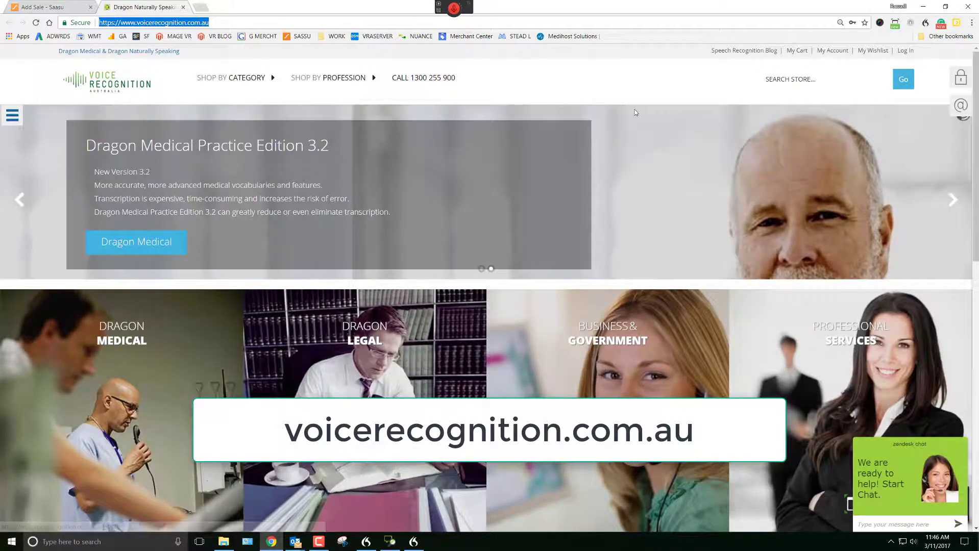